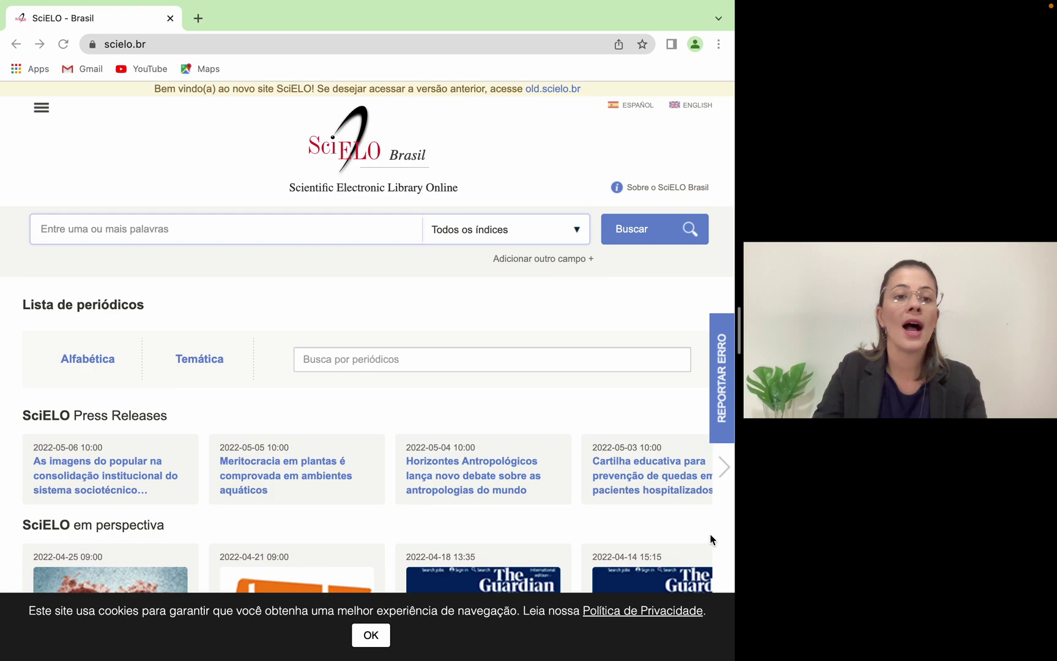
# Search all indexes for articles matching "obesidade" AND "adultos", using an additional search field for the second term
pyautogui.click(117, 227)
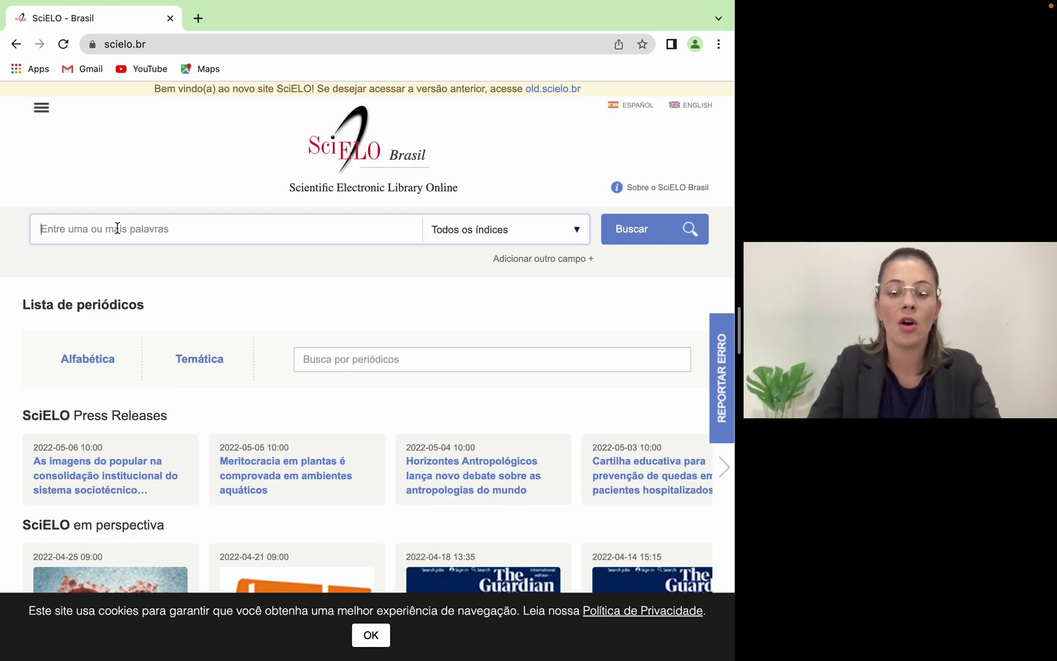
pyautogui.write('obesidade')
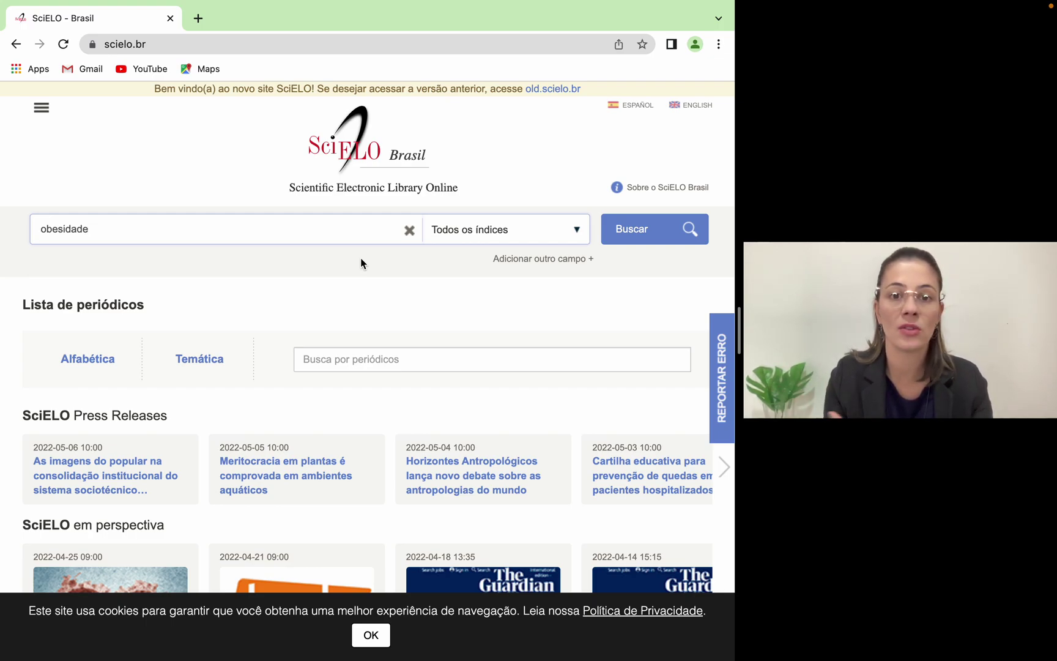
pyautogui.click(520, 259)
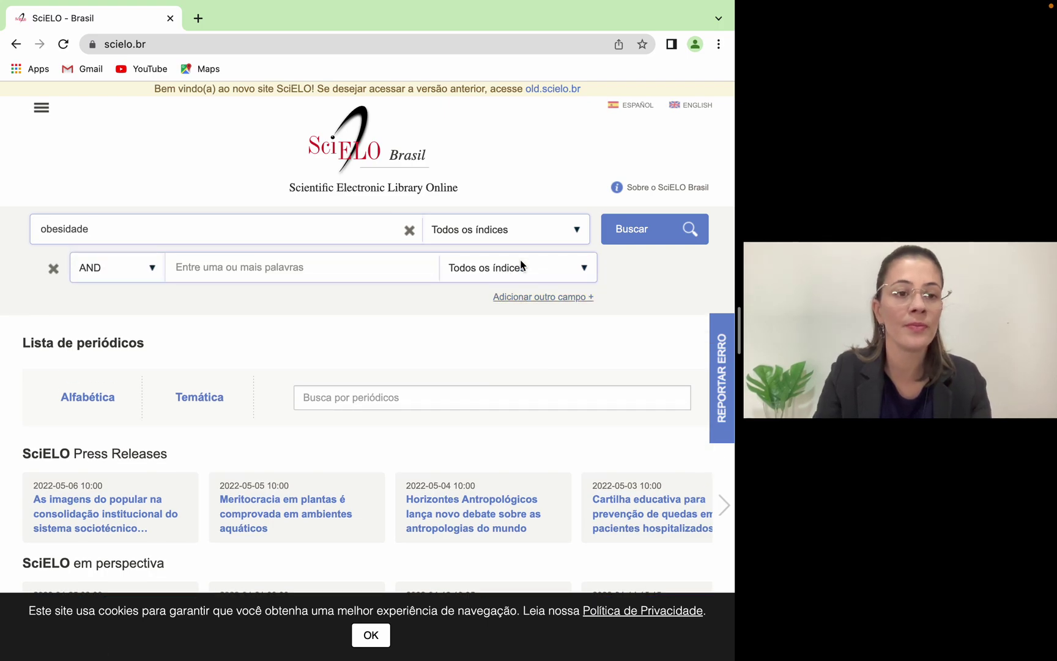
pyautogui.click(152, 273)
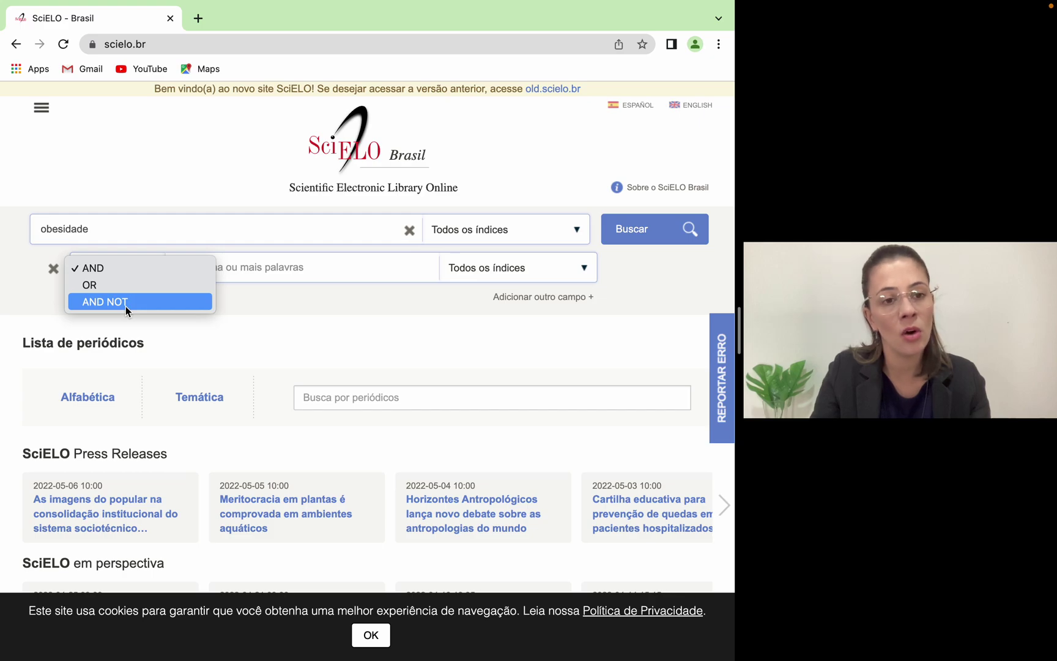
pyautogui.click(250, 276)
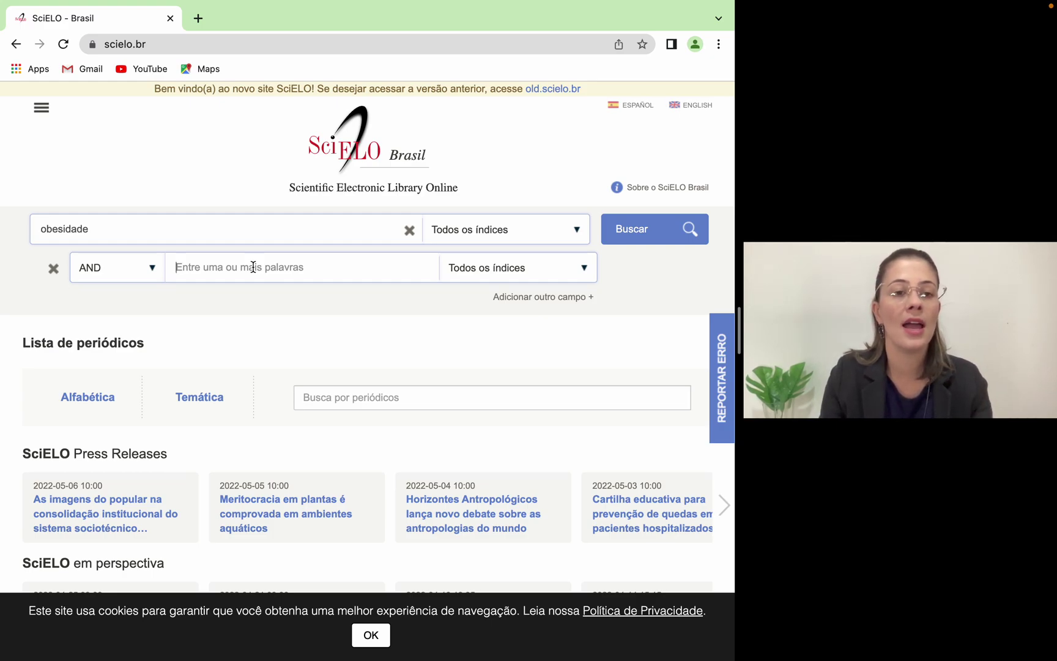
pyautogui.write('adultos')
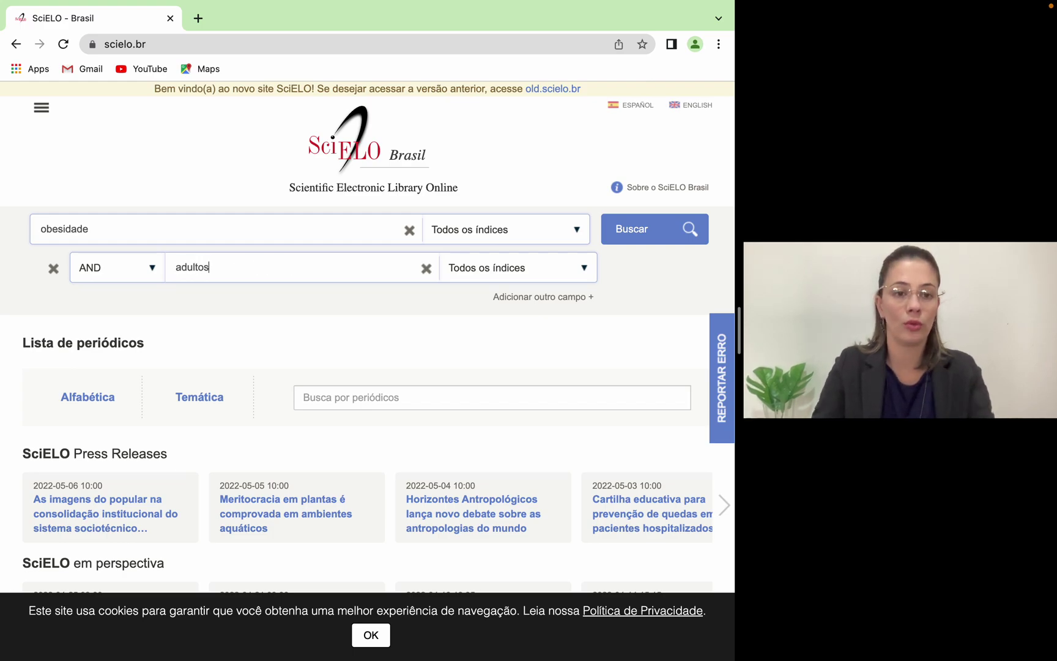
pyautogui.click(618, 239)
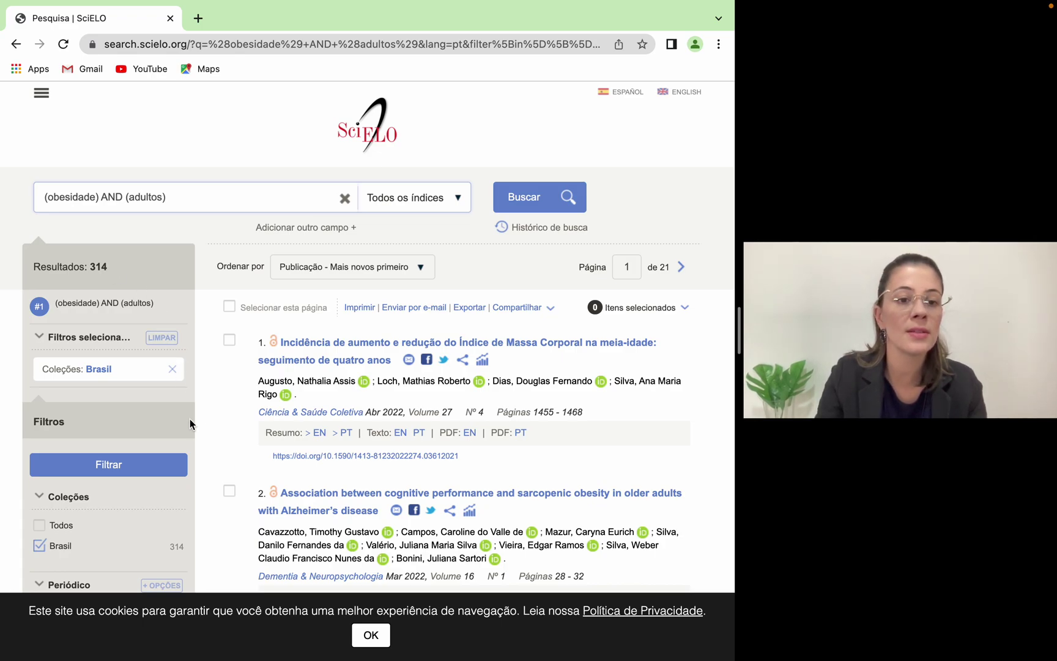
# Examine the available result filters, from collection, journal, language and publication year through subject areas to literature type
pyautogui.scroll(-3, 207, 418)
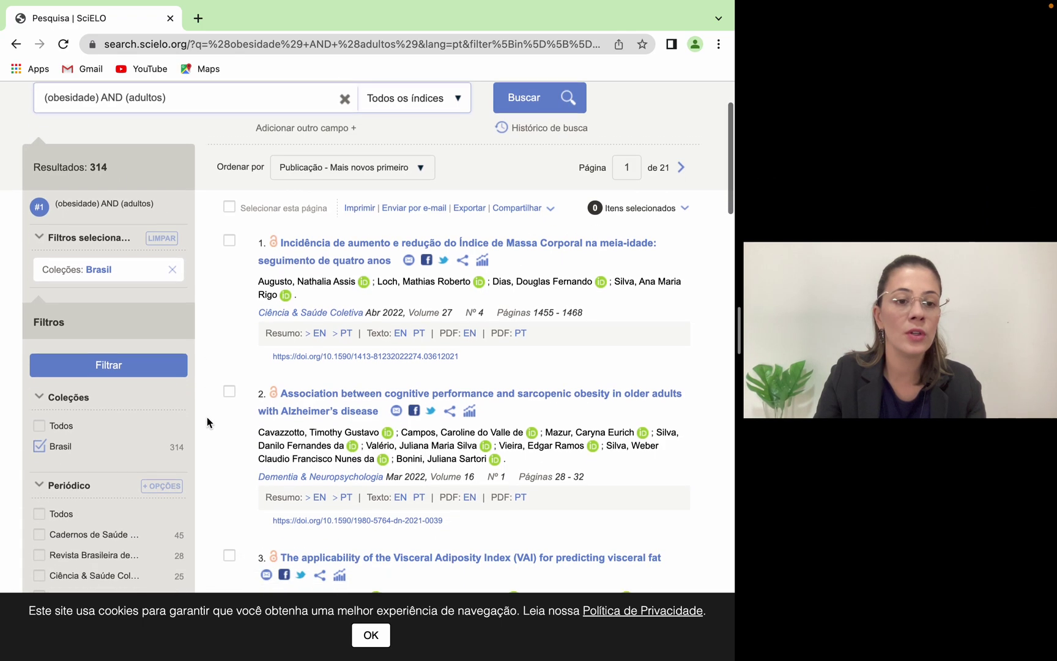
pyautogui.scroll(-2, 207, 422)
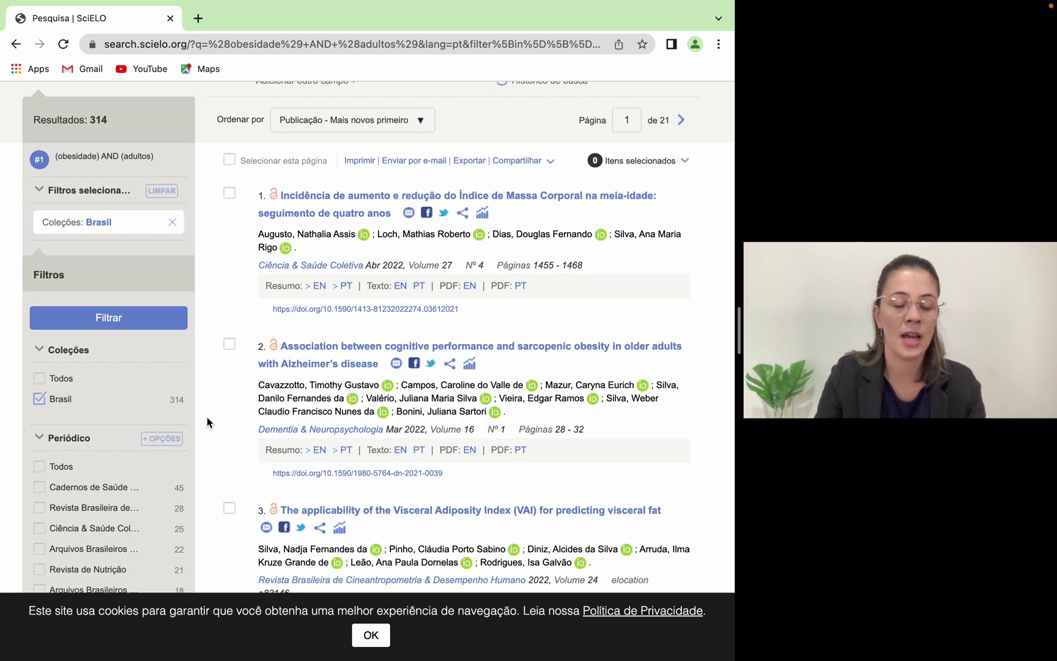
pyautogui.scroll(-6, 206, 422)
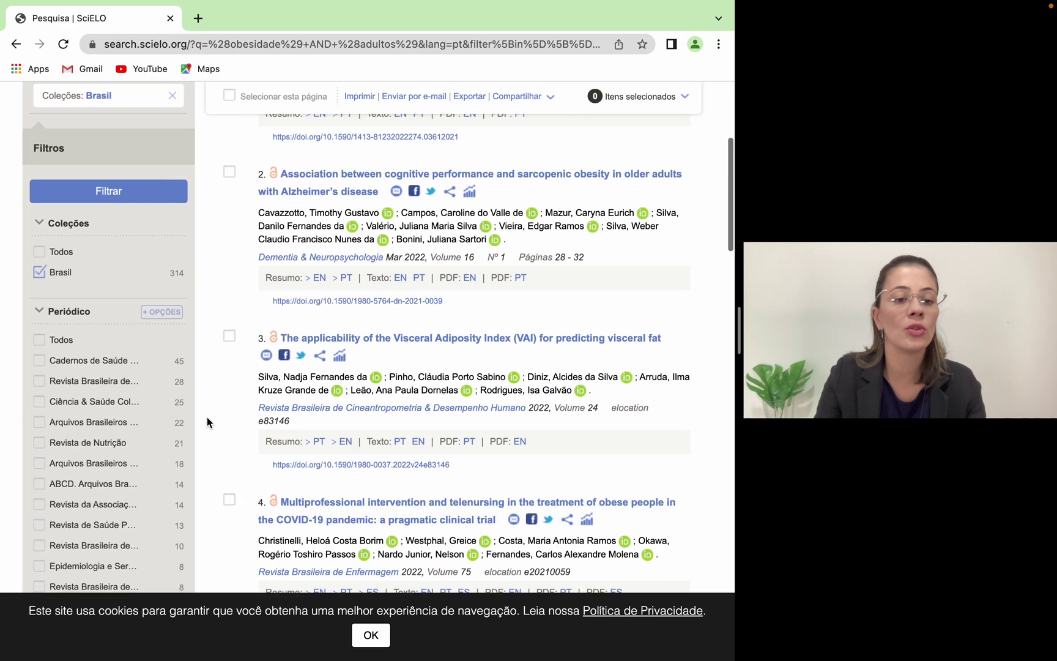
pyautogui.scroll(-5, 206, 422)
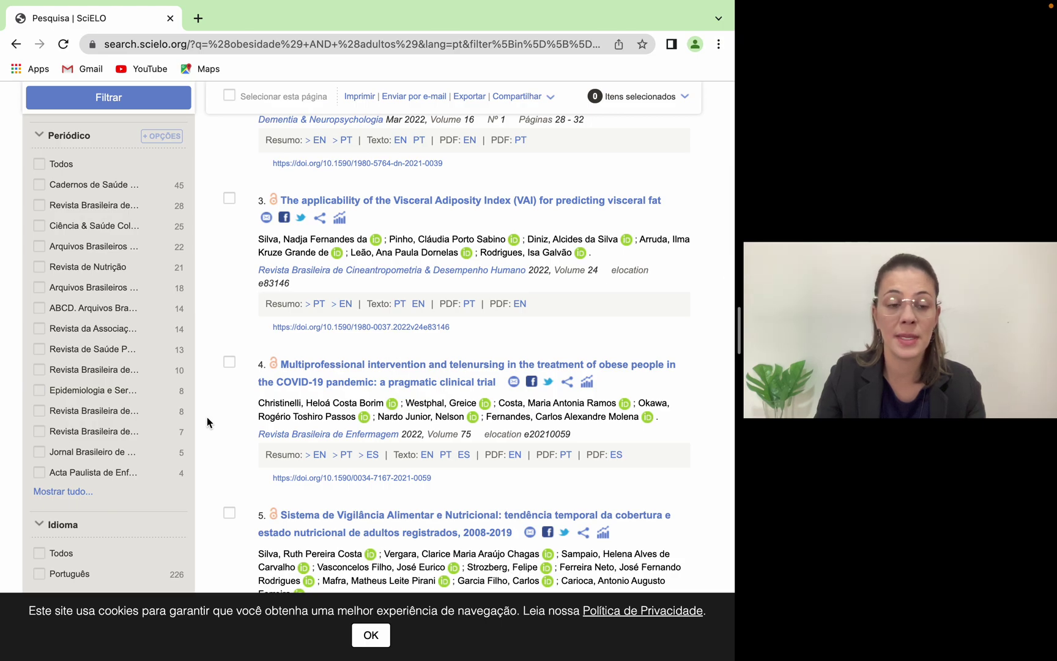
pyautogui.scroll(-10, 207, 422)
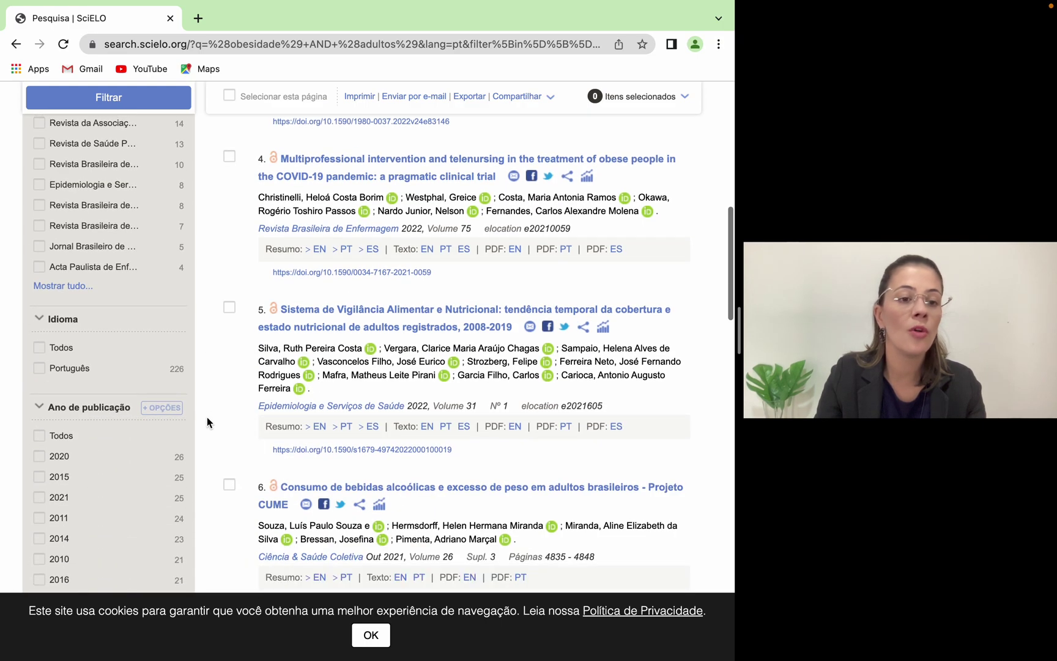
pyautogui.scroll(-4, 206, 422)
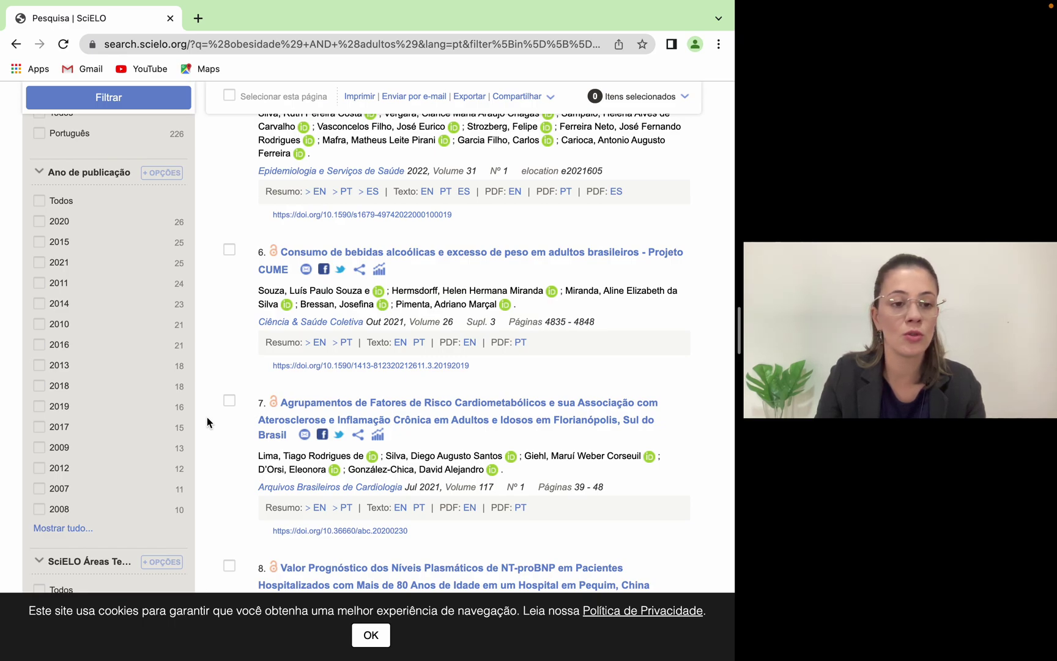
pyautogui.scroll(-5, 207, 422)
pyautogui.scroll(-3, 206, 421)
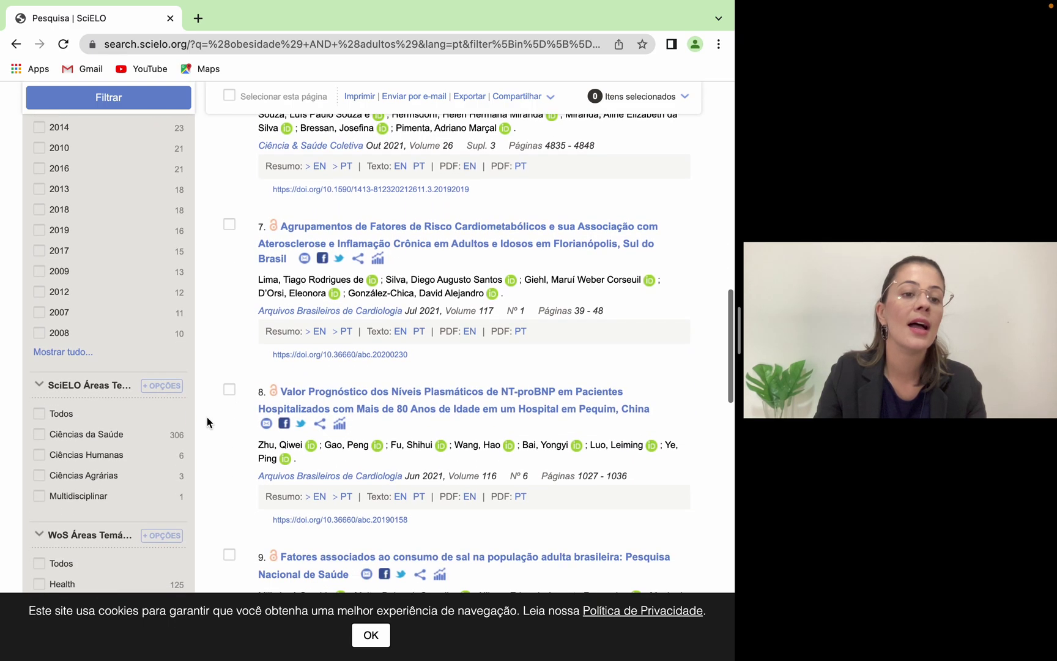
pyautogui.scroll(-2, 207, 423)
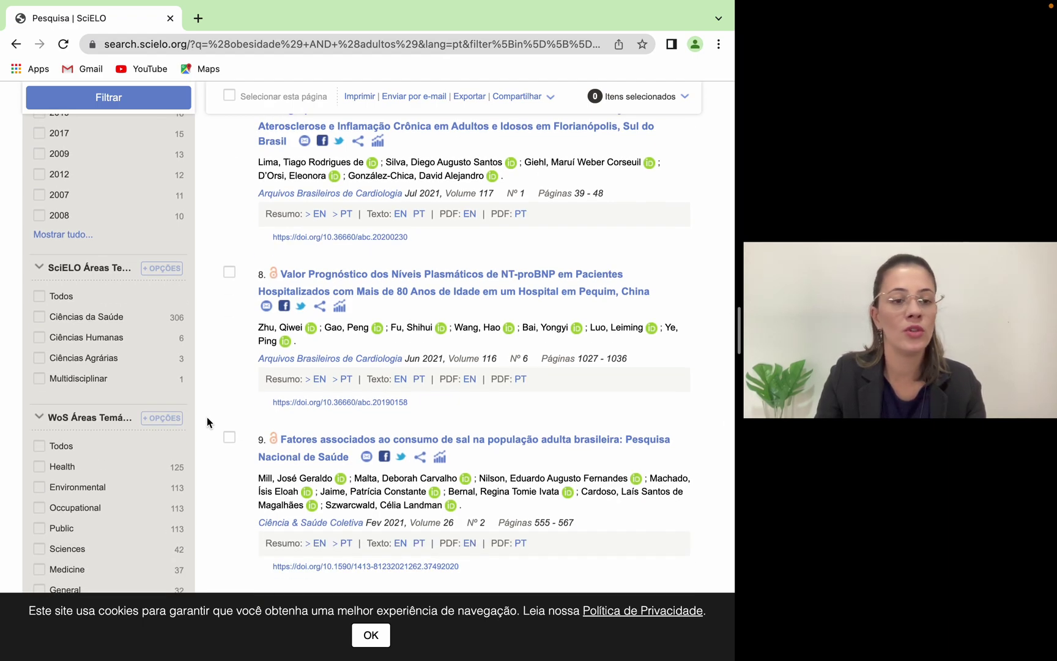
pyautogui.scroll(-6, 206, 422)
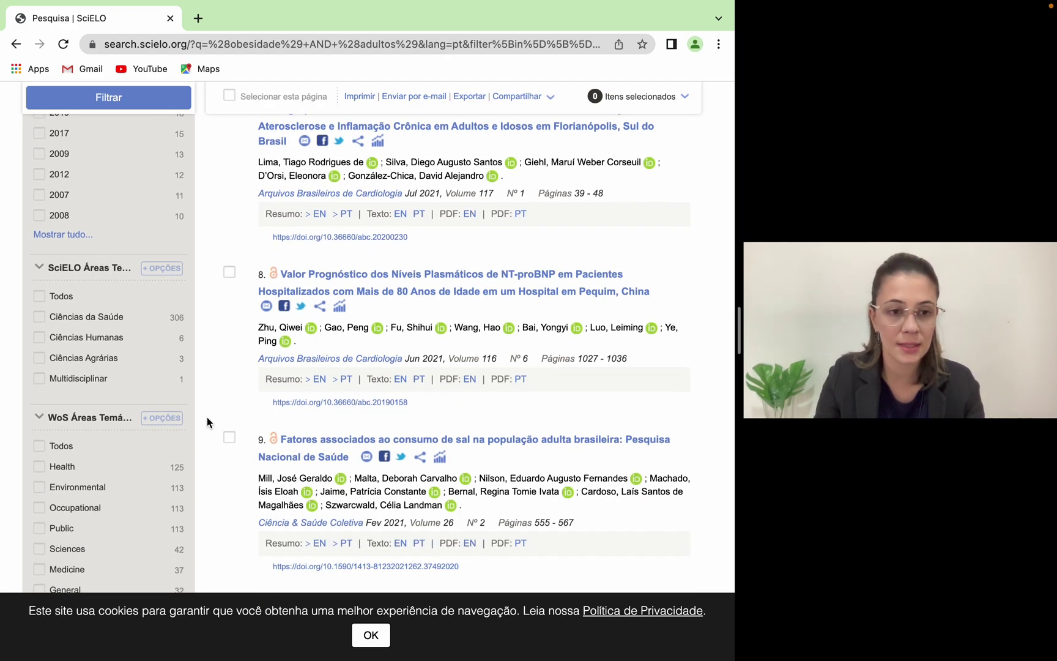
pyautogui.scroll(-9, 207, 422)
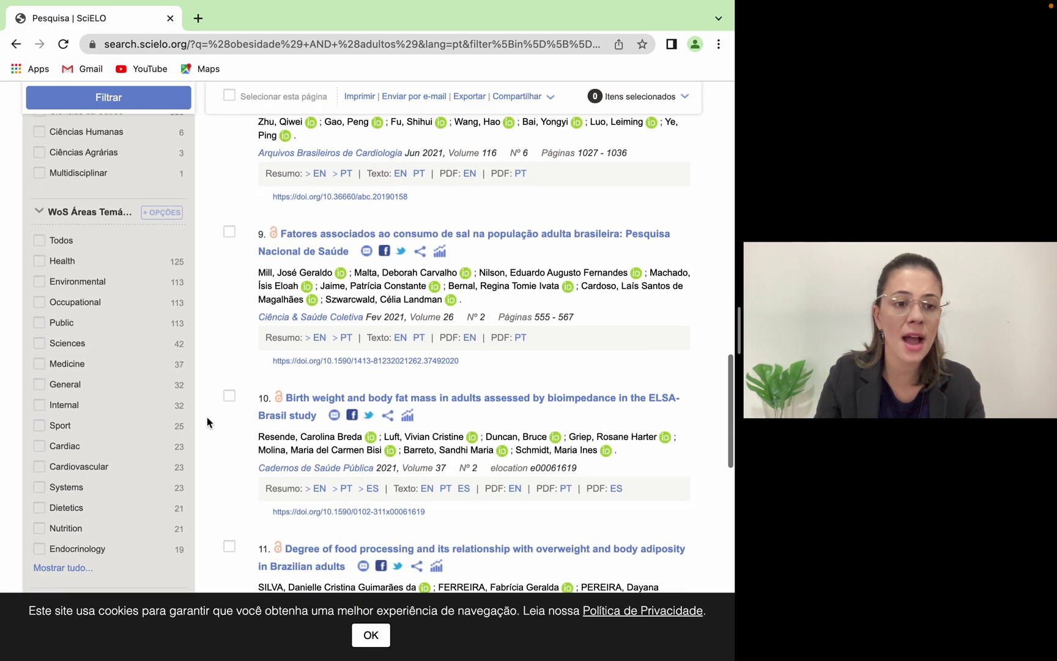
pyautogui.scroll(-10, 207, 419)
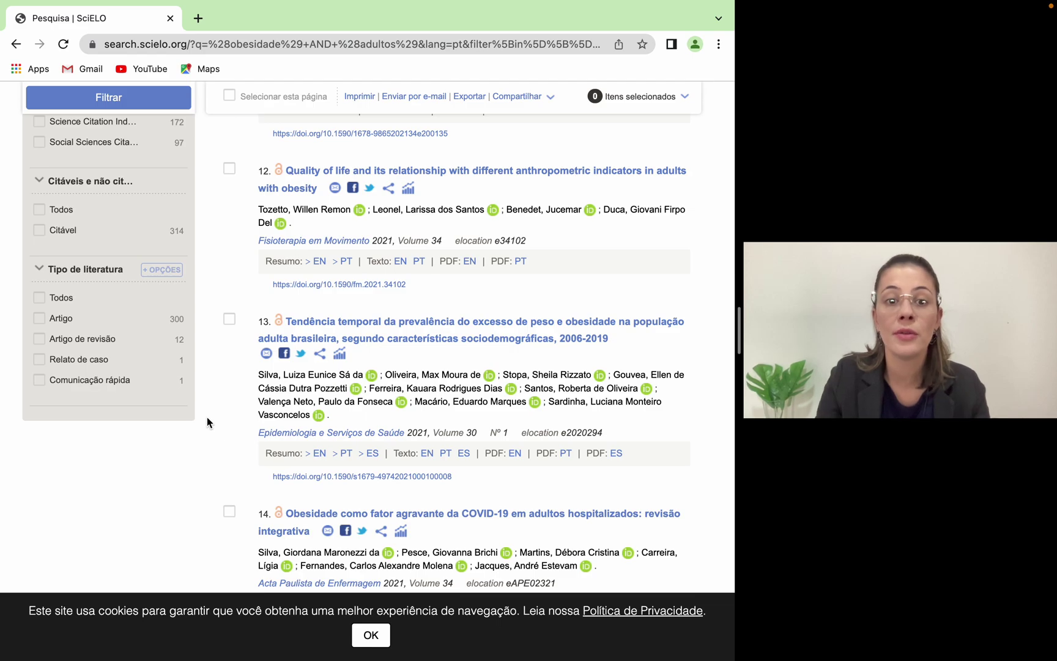
pyautogui.scroll(4, 207, 422)
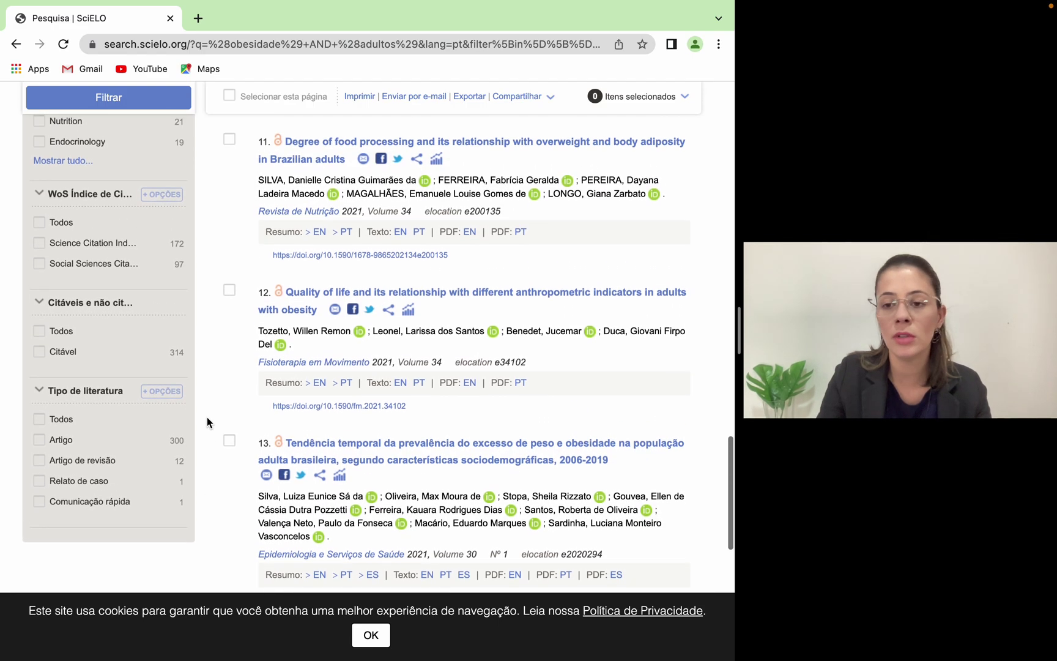
pyautogui.scroll(20, 207, 422)
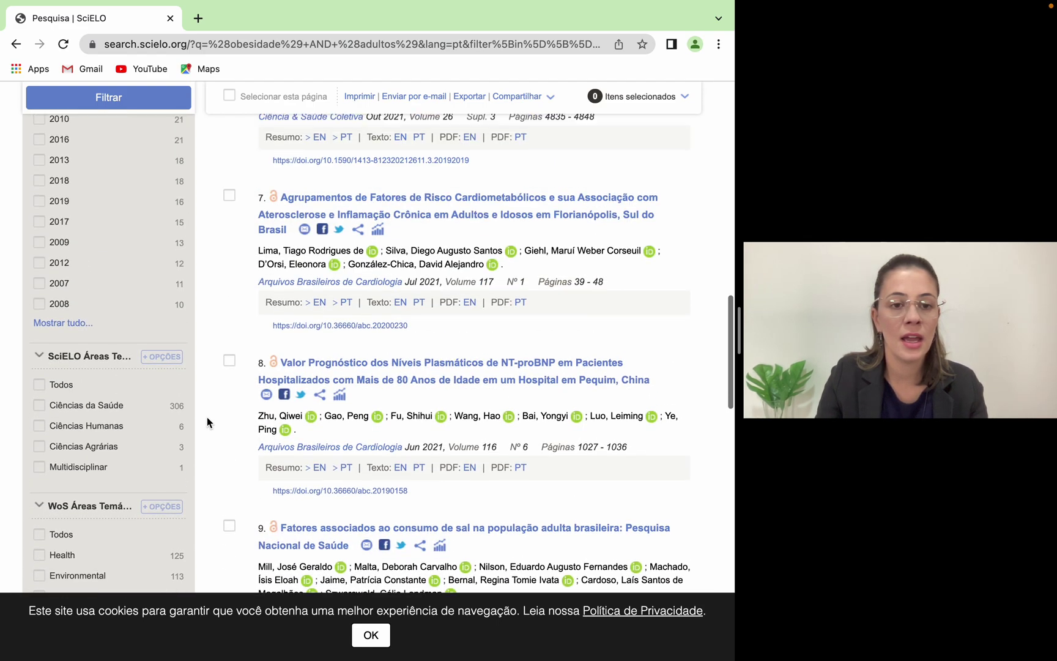
pyautogui.scroll(20, 206, 422)
pyautogui.scroll(14, 207, 422)
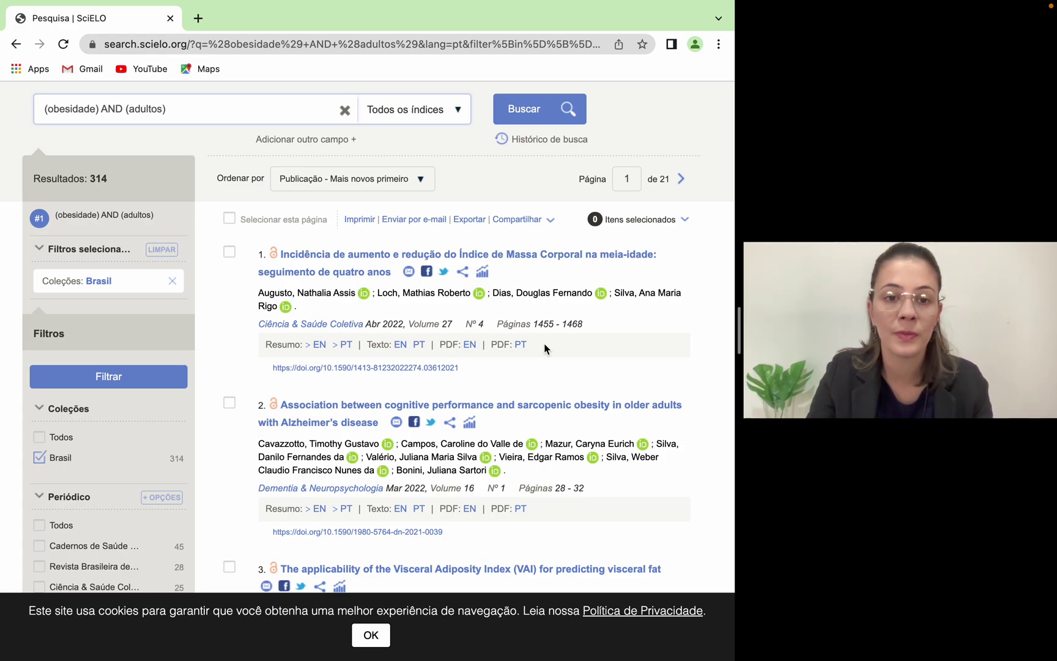
# Open the Portuguese full text of the first search result and read through its Resumo paragraph
pyautogui.click(419, 345)
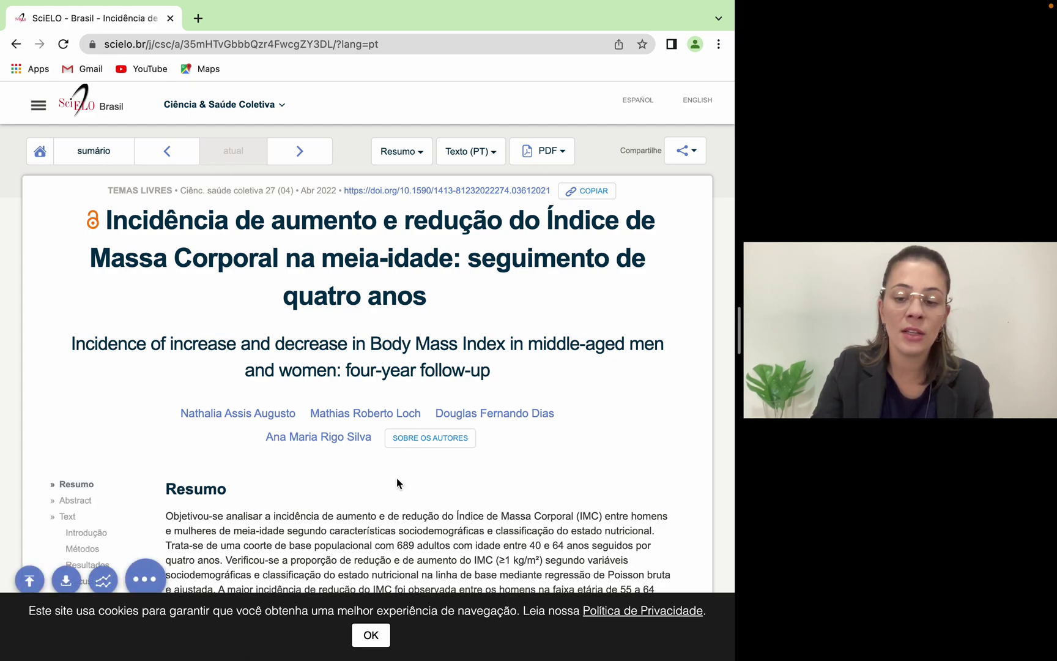
pyautogui.scroll(-3, 397, 482)
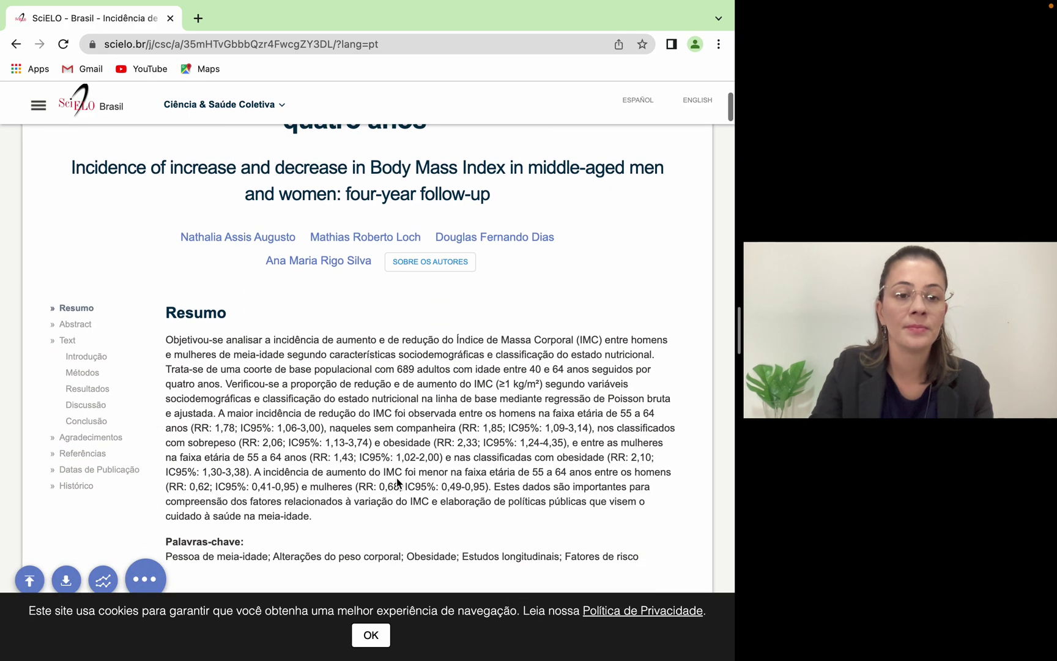
pyautogui.moveTo(164, 338); pyautogui.dragTo(317, 517)
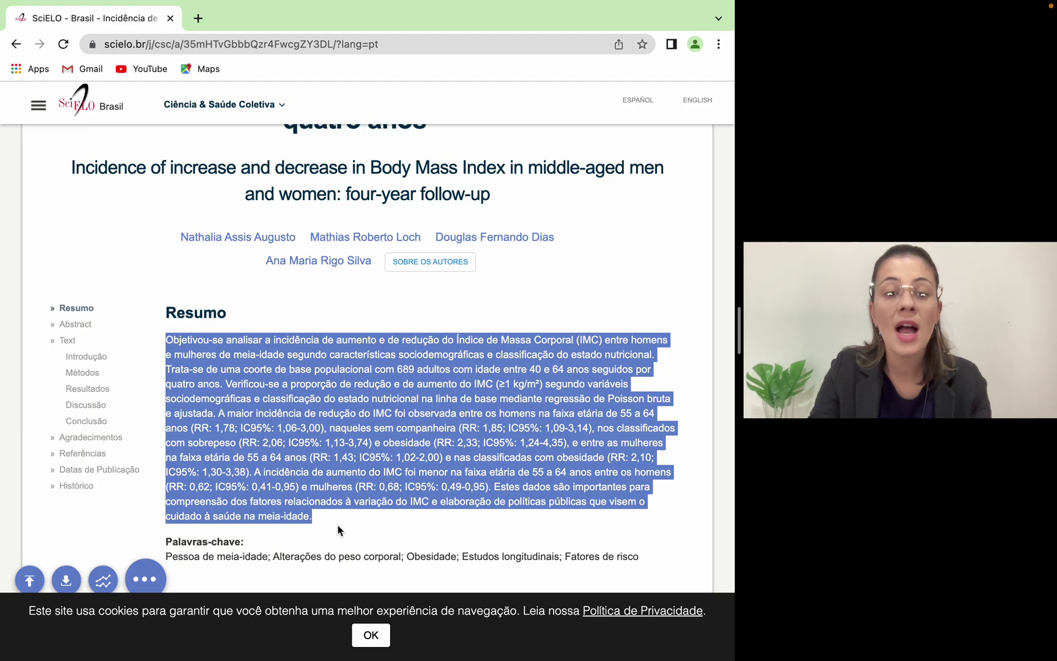
pyautogui.click(339, 522)
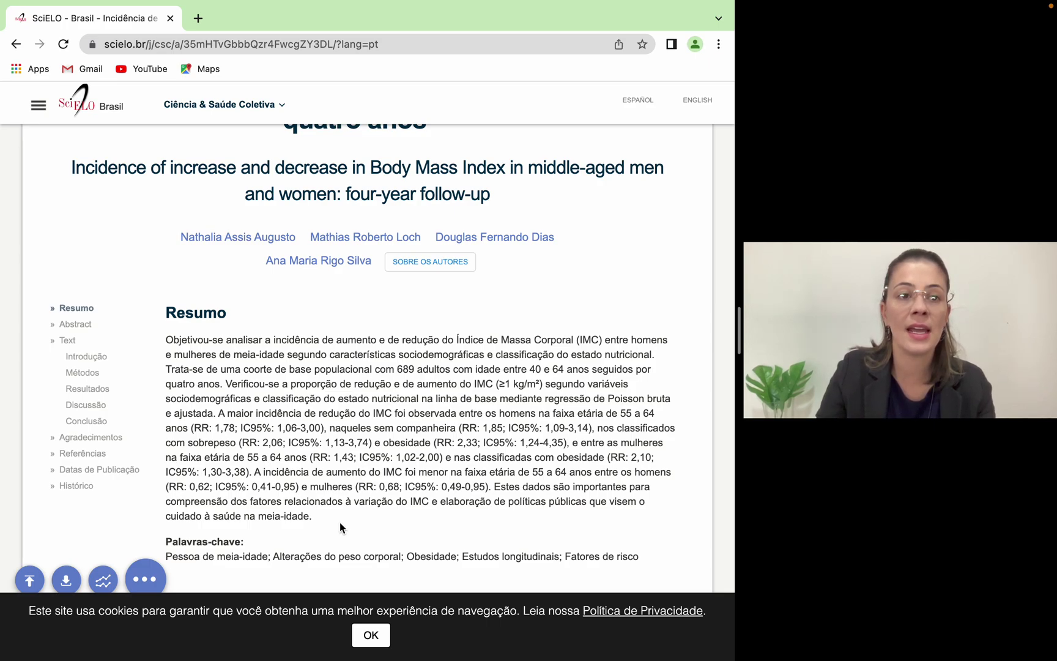
# Look over the article's title, English abstract, keywords and Introdução, and return to the search results
pyautogui.scroll(3, 340, 524)
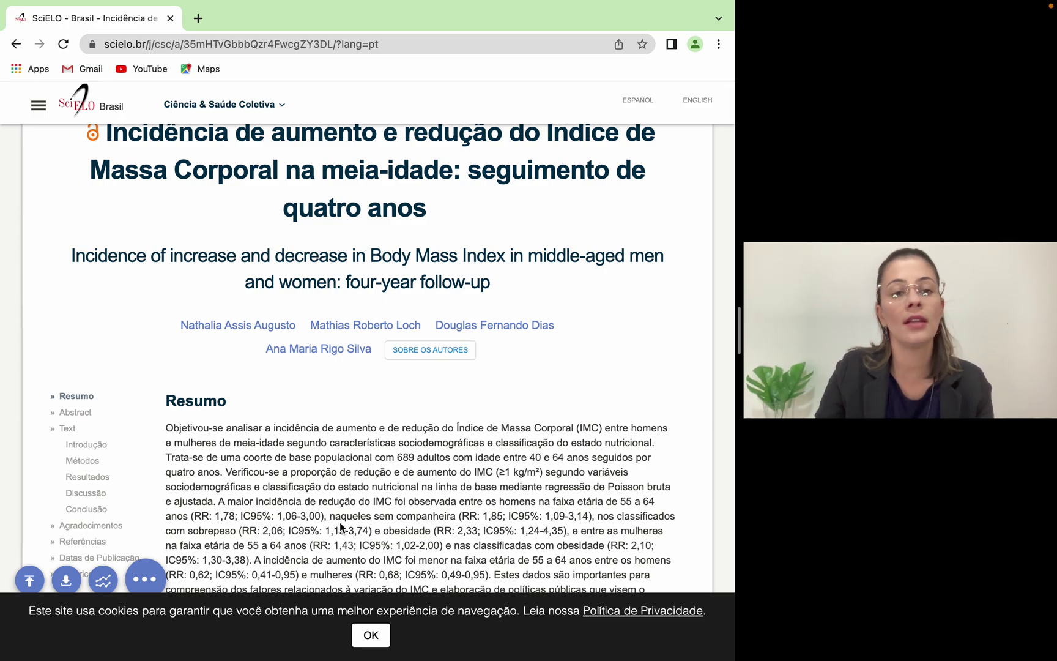
pyautogui.scroll(-7, 339, 522)
pyautogui.scroll(-15, 340, 521)
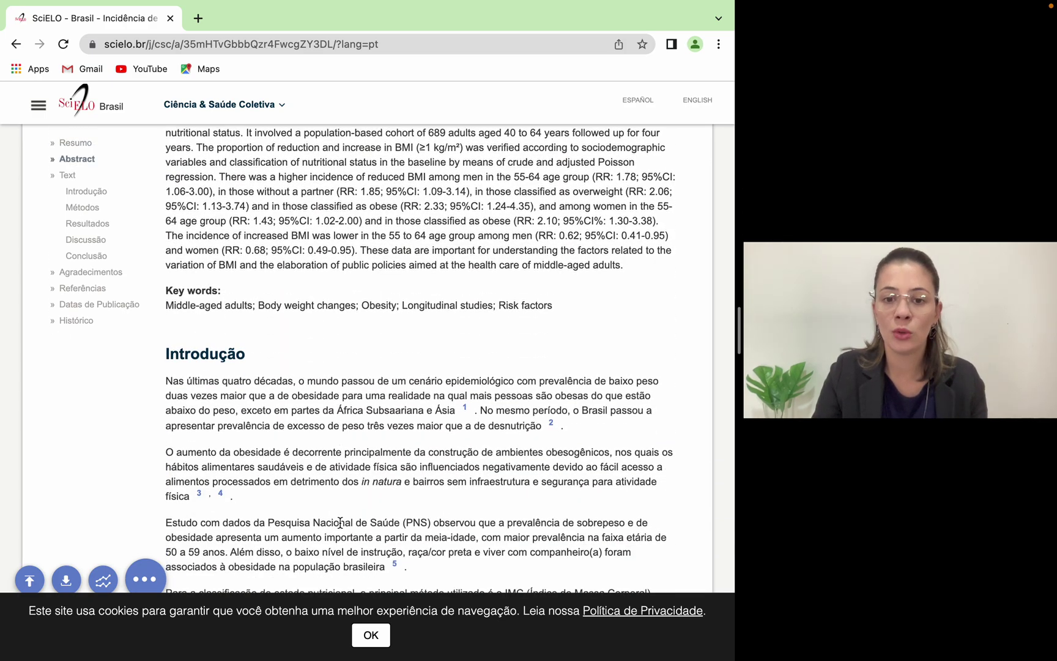
pyautogui.scroll(-2, 340, 521)
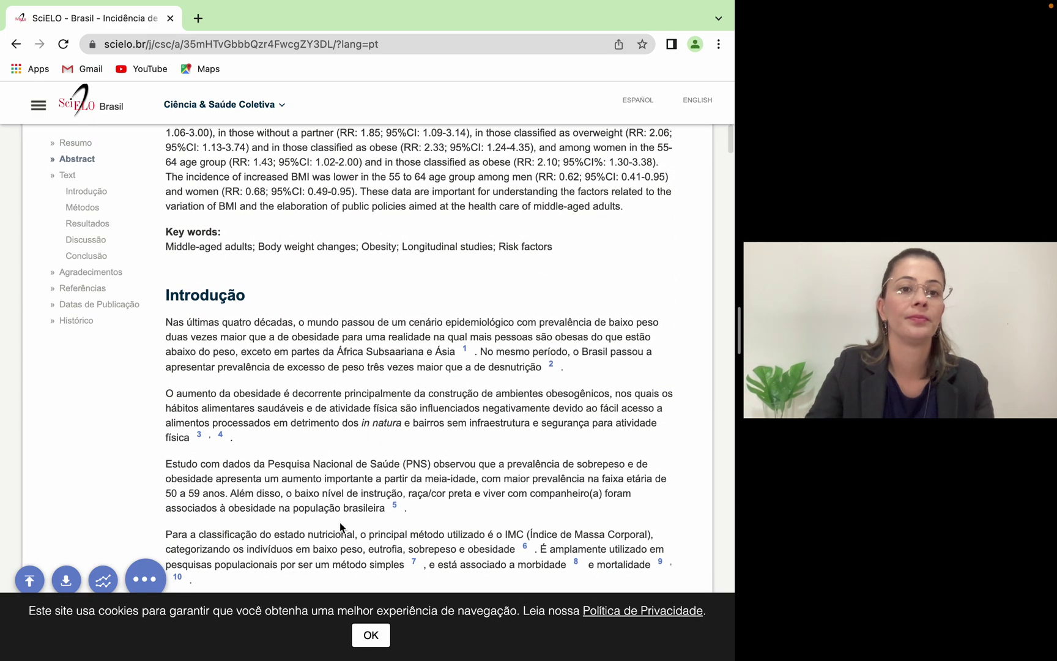
pyautogui.click(16, 45)
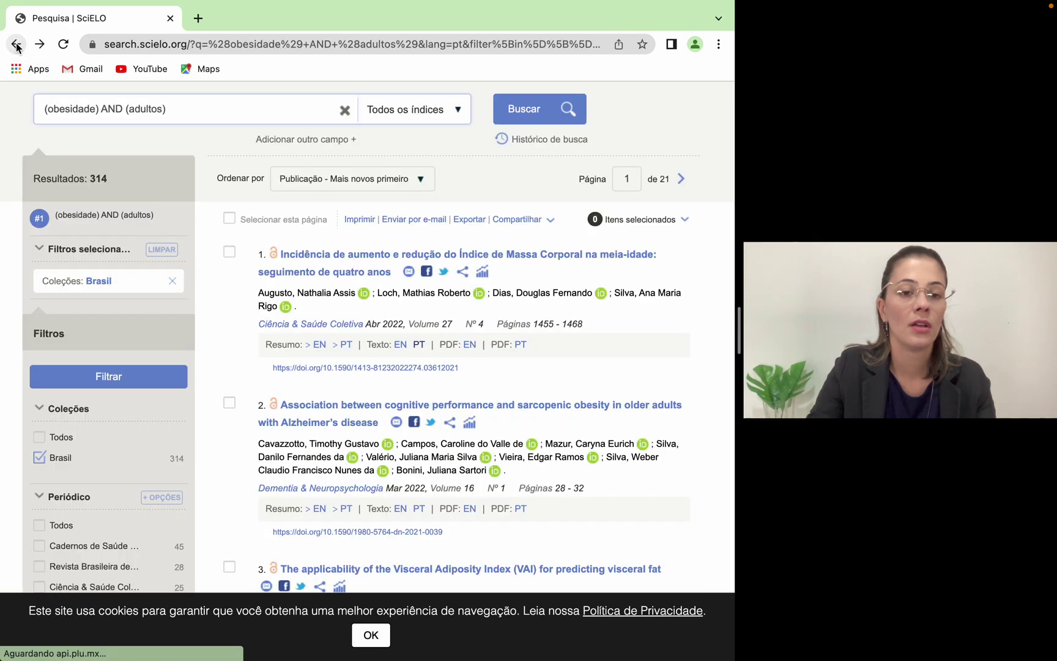